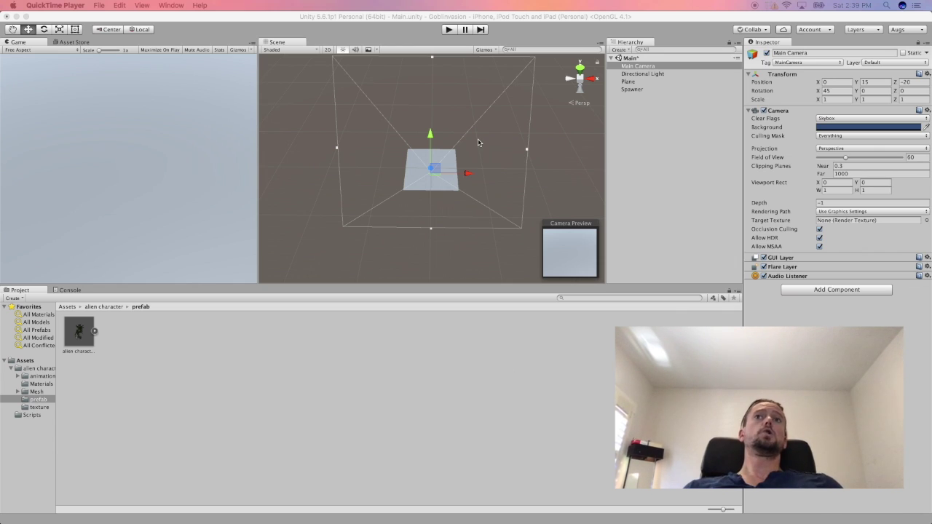
- Examine the ground plane and the Main Camera's placement in the scene from several viewing angles
left_click(449, 180)
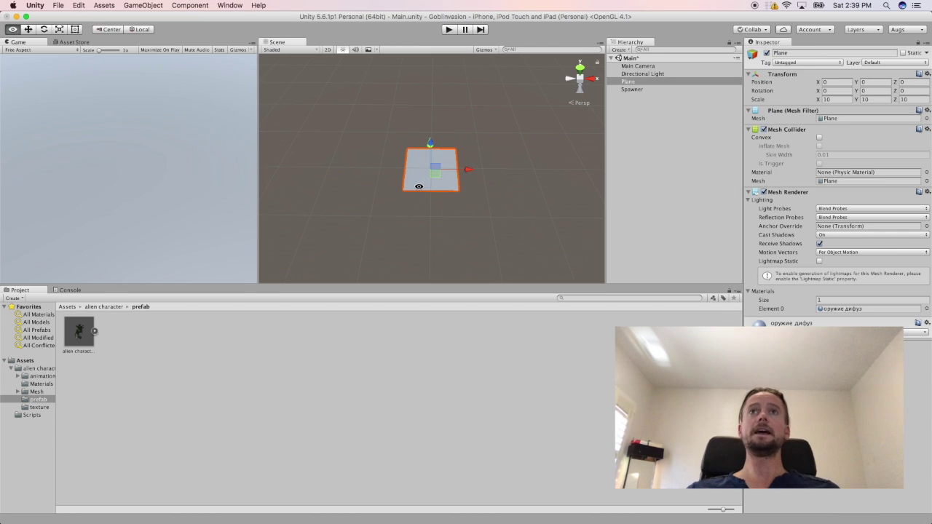
left_click(480, 194)
left_click_drag(480, 193, 483, 146, "alt")
left_click(631, 65)
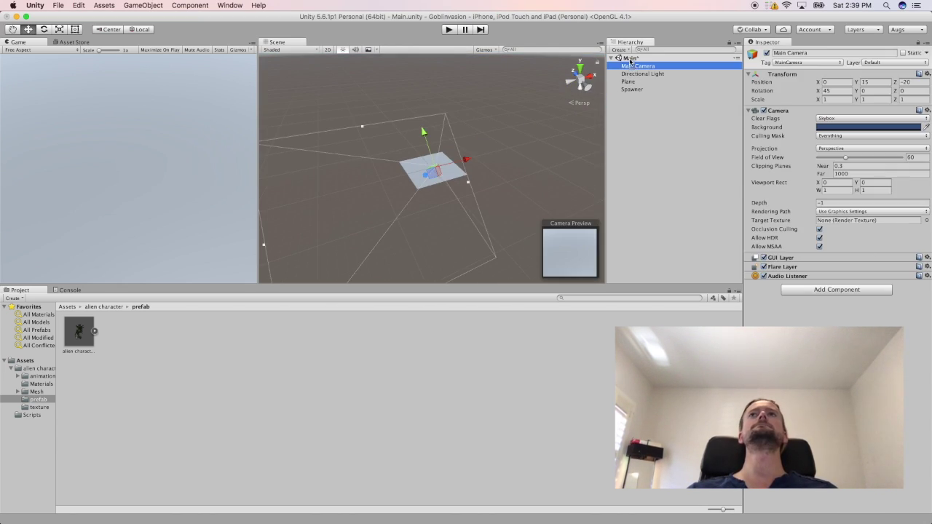
left_click_drag(596, 197, 602, 101, "alt")
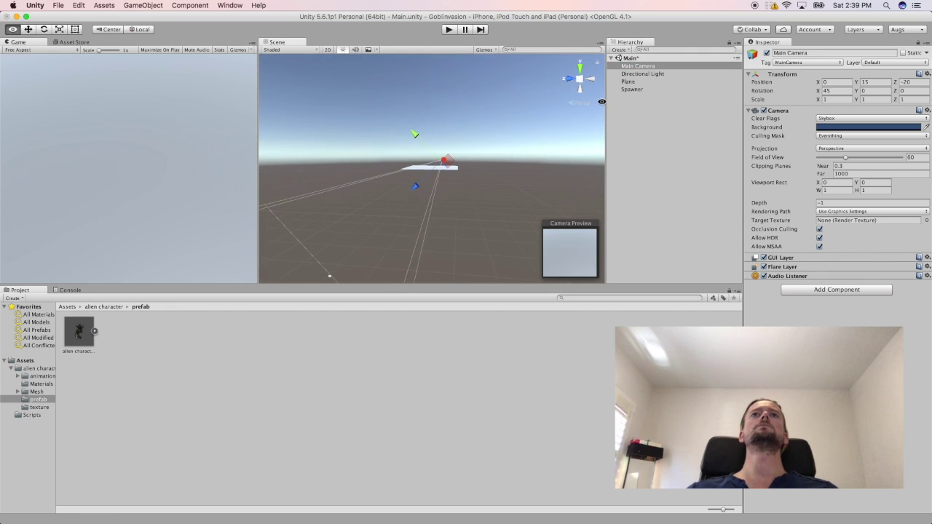
mouse_move(450, 169)
left_mouse_down("alt")
mouse_move(455, 201)
mouse_move(463, 161)
left_mouse_up("alt")
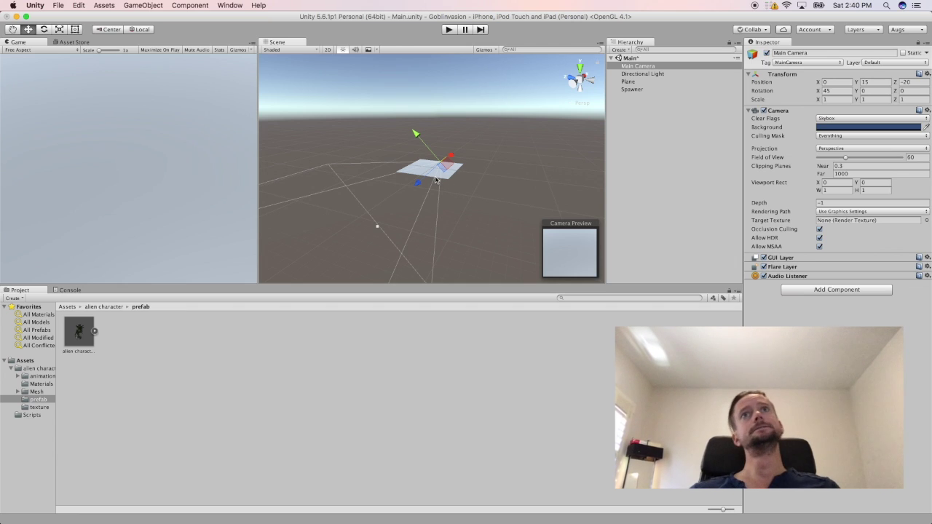
left_click_drag(445, 174, 538, 179)
key("super+z")
- Review the component settings of the Plane and the Spawner objects
left_click(627, 82)
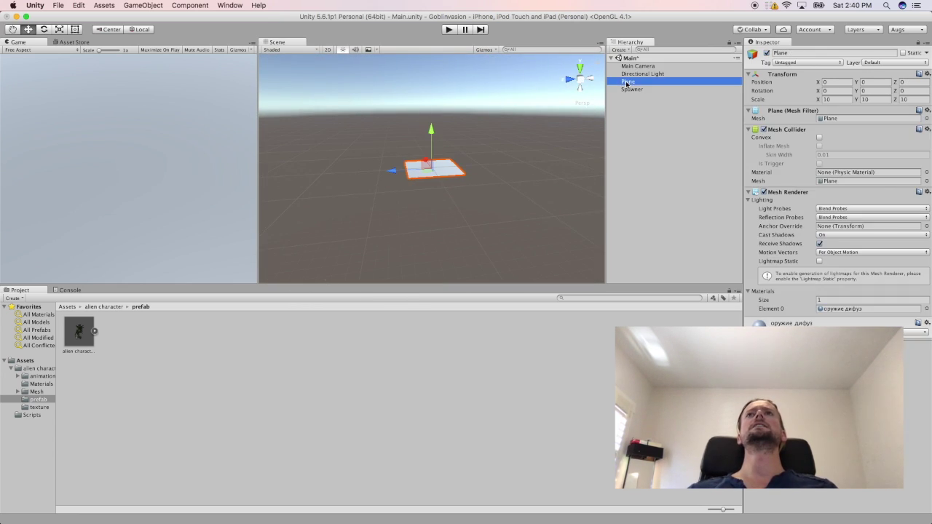
left_click(636, 89)
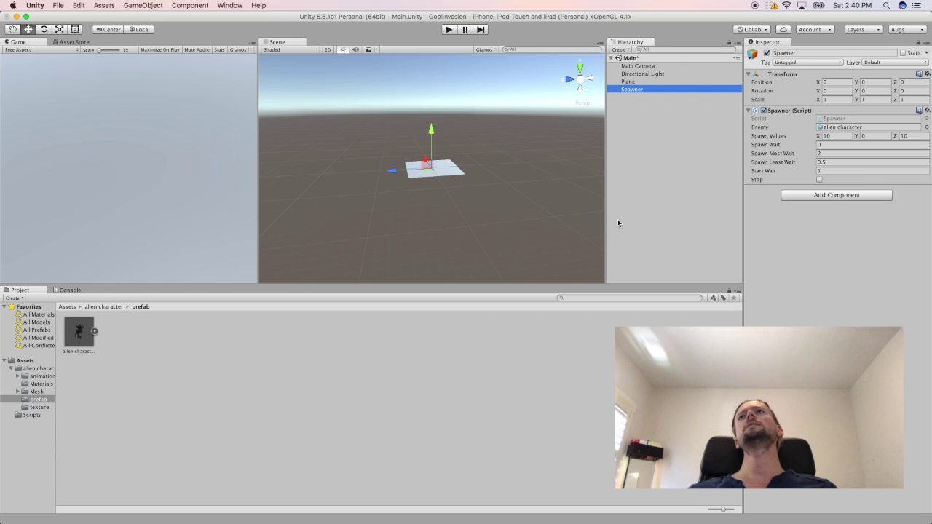
left_click(639, 82)
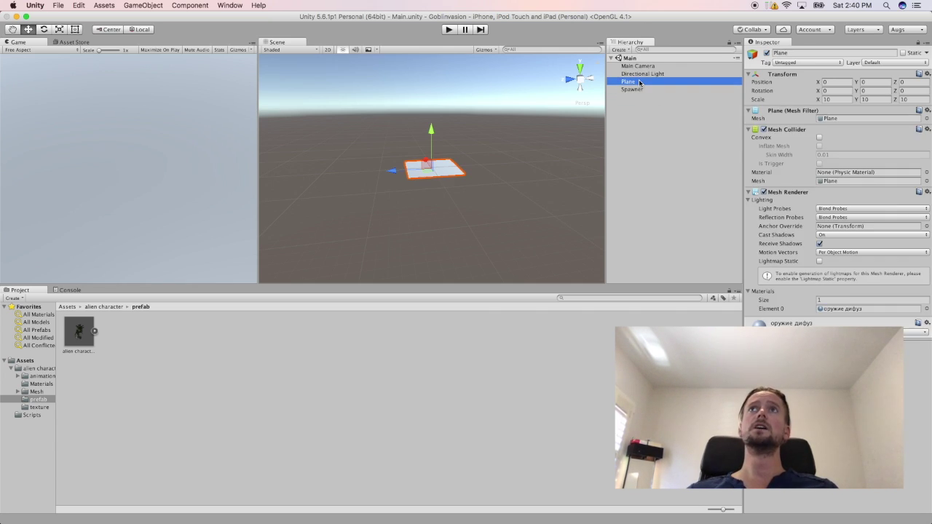
left_click(633, 90)
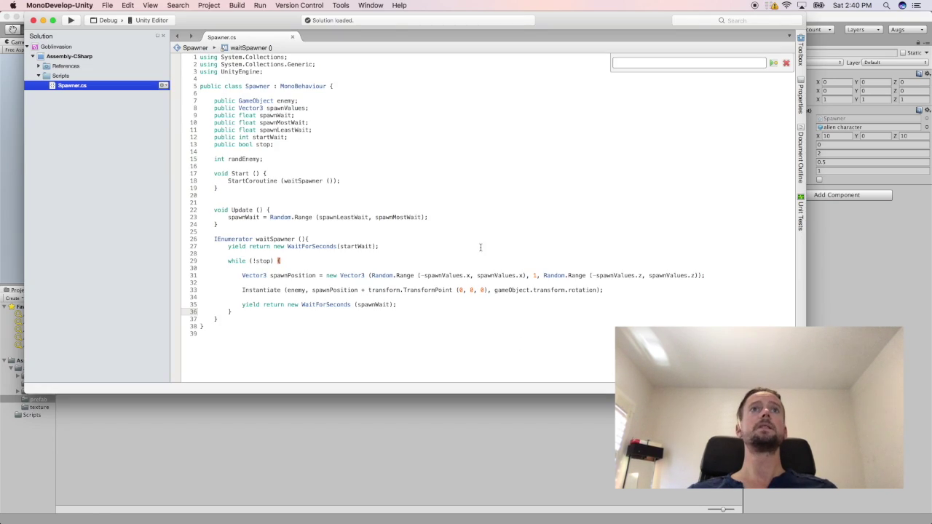
- Review Spawner.cs in MonoDevelop, examining the startWait delay, the random spawnWait range and the random x and z spawn position
left_click(313, 246)
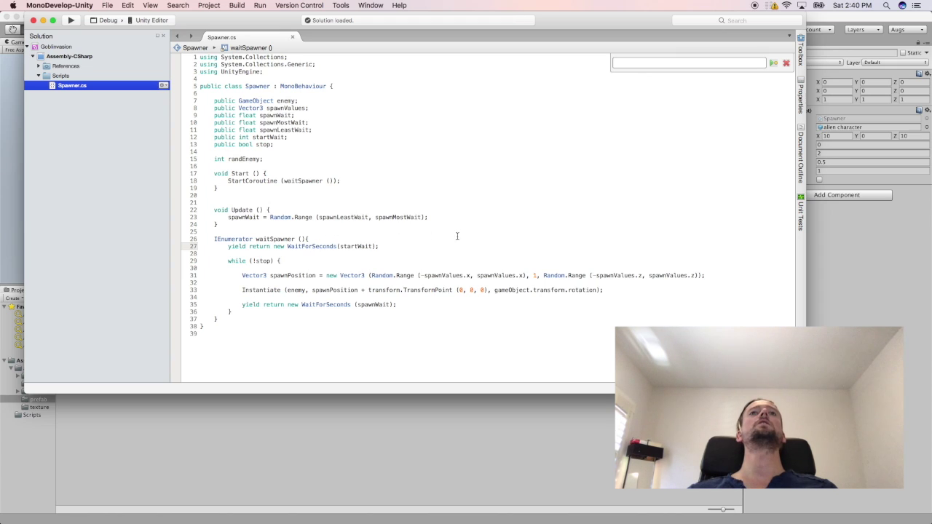
left_click(408, 223)
left_click(422, 217)
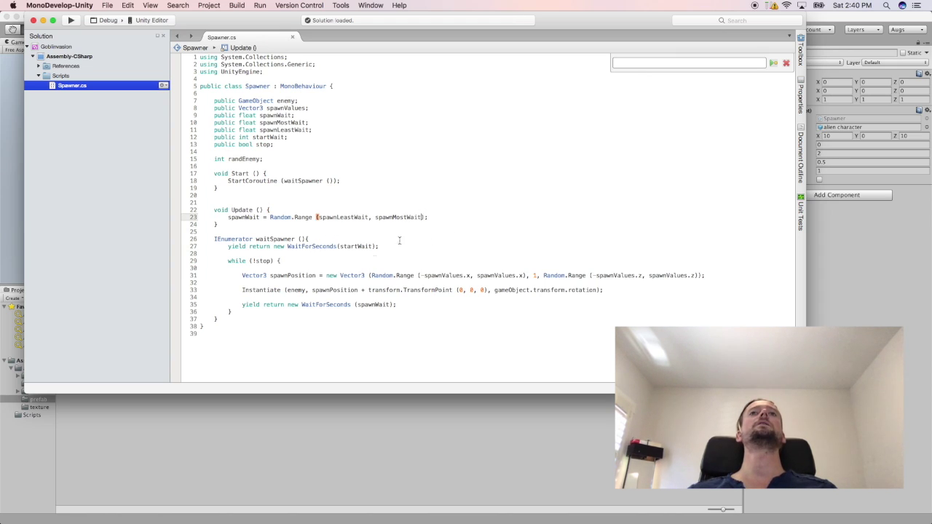
left_click(299, 275)
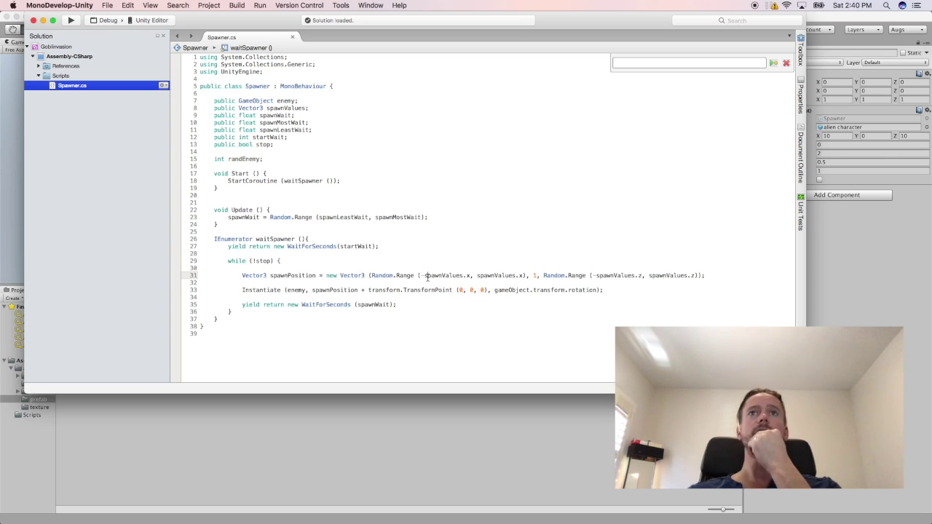
left_click_drag(427, 277, 509, 278)
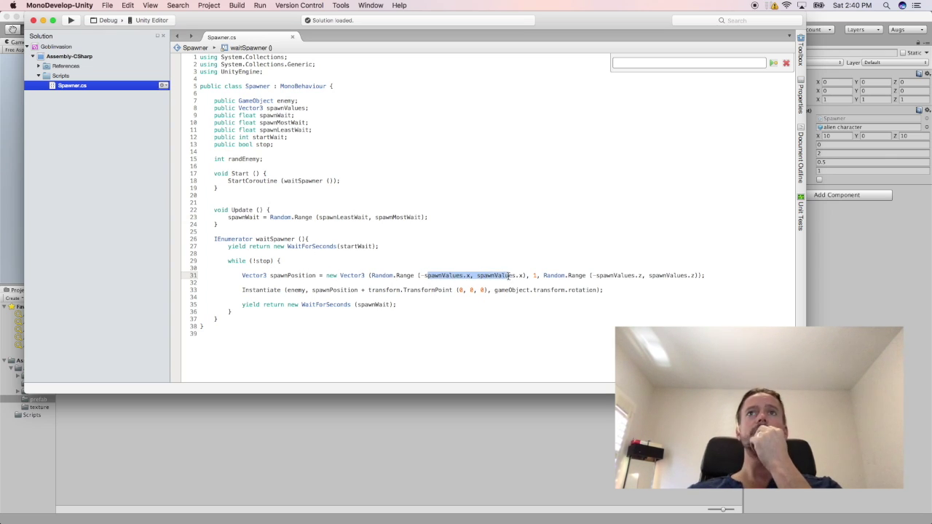
left_click(598, 276)
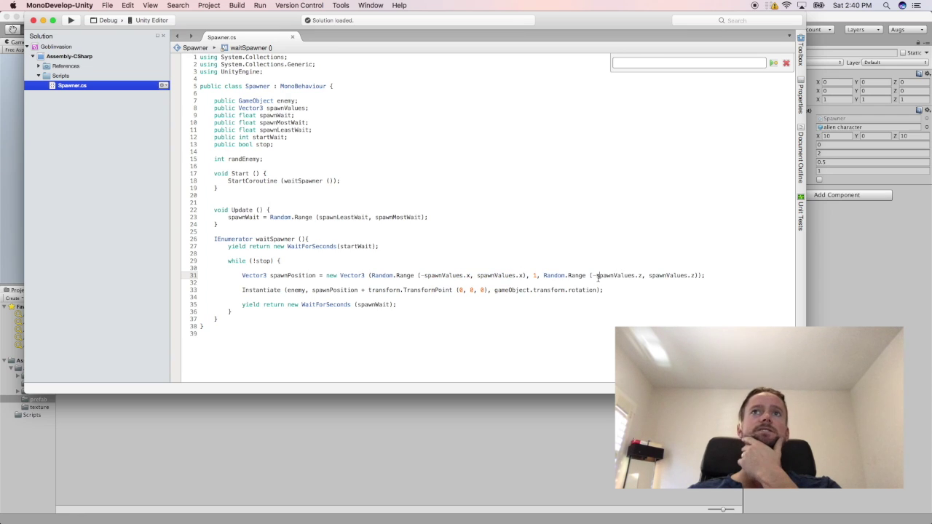
- Examine the waitSpawner loop's Instantiate arguments, its spawnWait delay and the stop condition
double_click(295, 289)
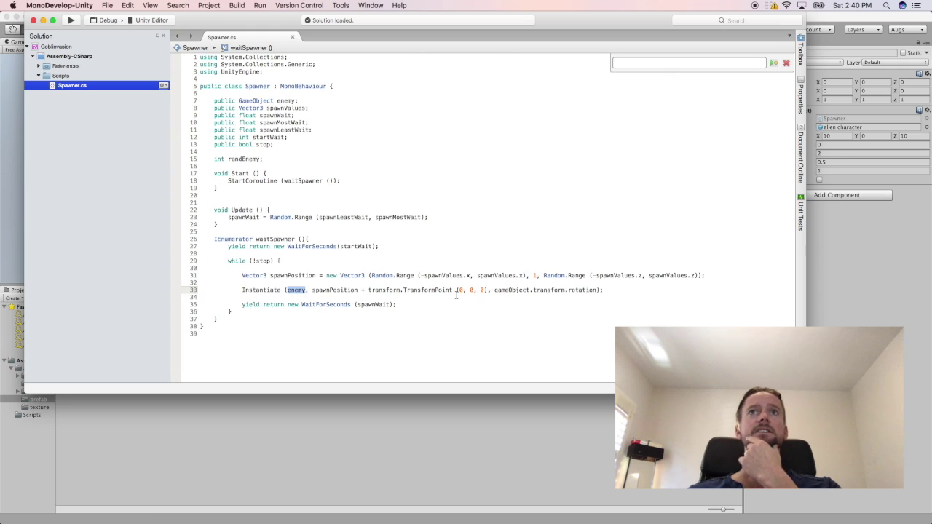
left_click(477, 290)
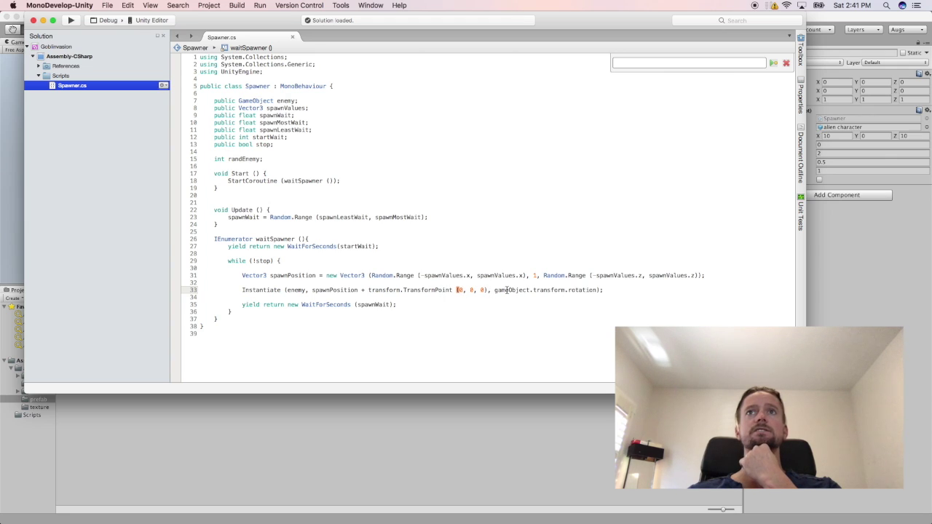
left_click_drag(494, 290, 595, 289)
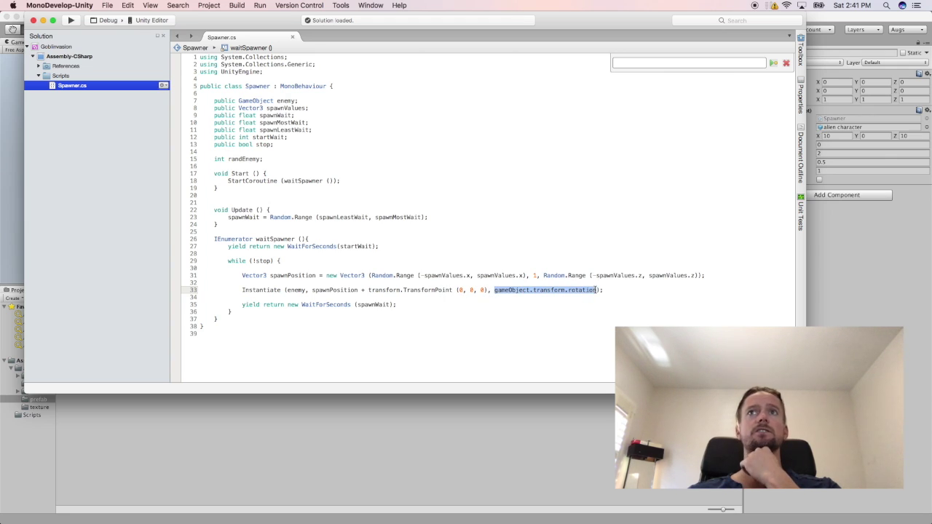
mouse_move(595, 290)
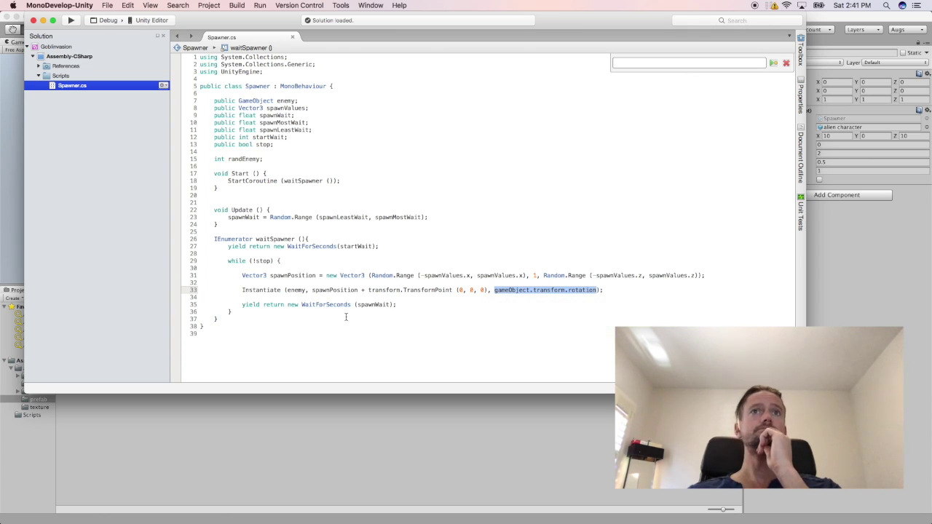
left_click(281, 305)
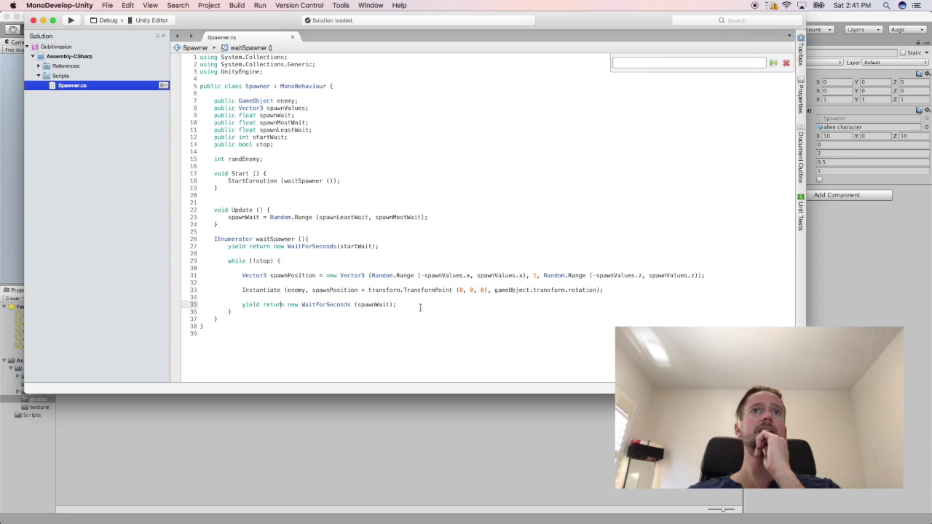
double_click(262, 261)
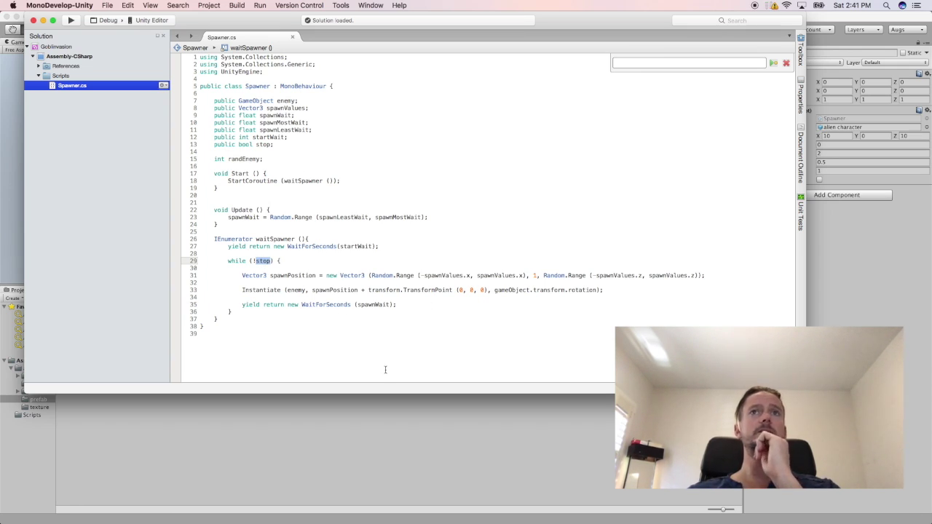
- Switch back to Unity, run the Main scene and look through the spawned alien character clones in the hierarchy
left_click(453, 501)
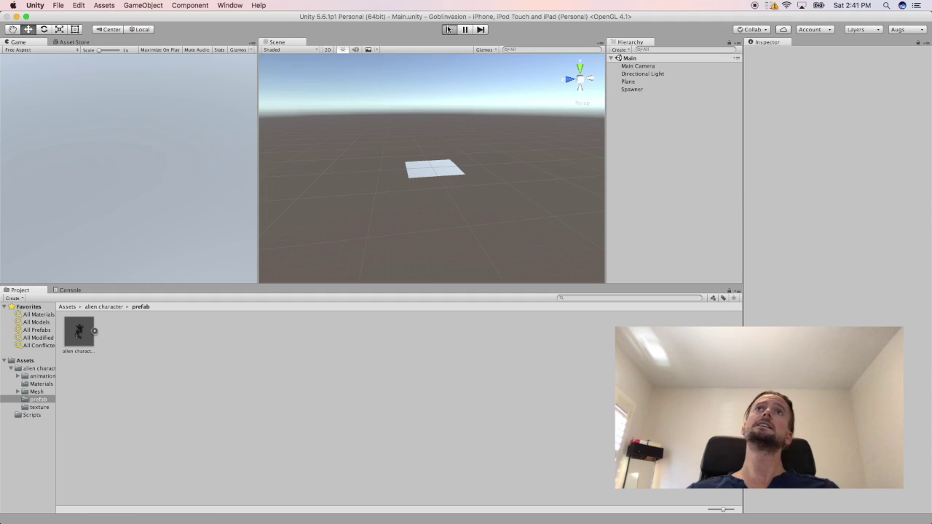
left_click(448, 30)
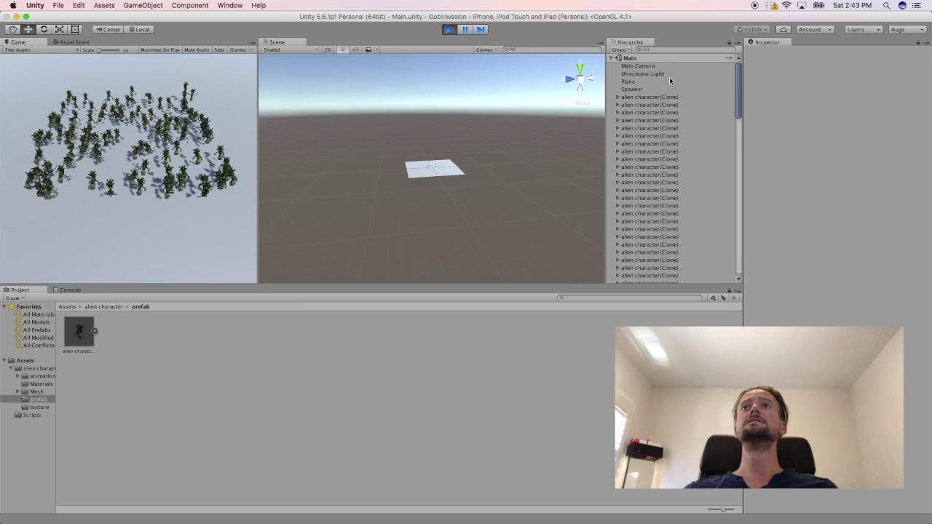
scroll(666, 161, "down", 10)
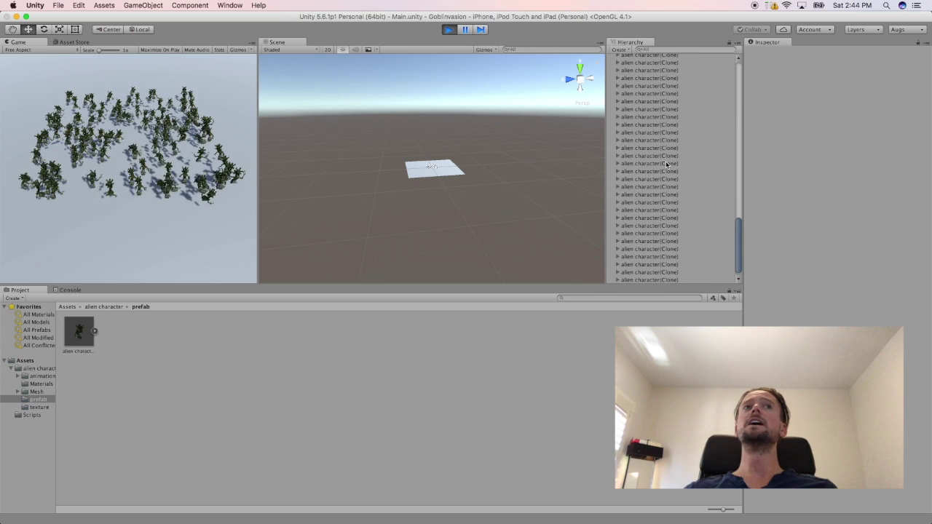
- Examine the spawned aliens in the running scene from close up and from farther away
scroll(500, 196, "up", 2)
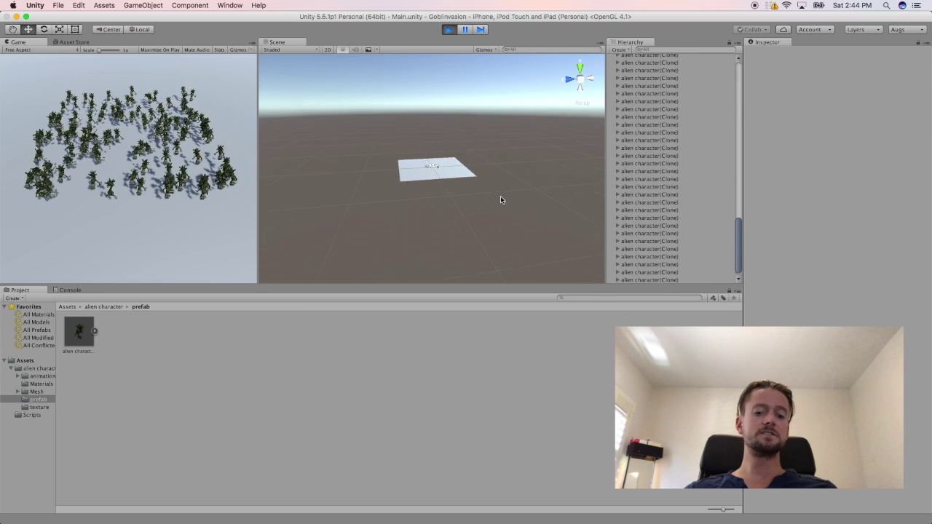
scroll(501, 200, "up", 8)
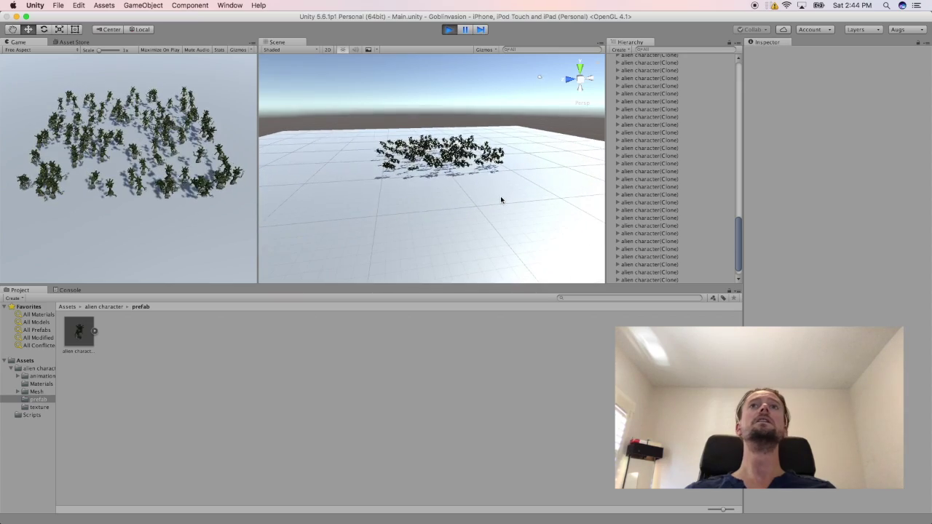
scroll(501, 200, "up", 10)
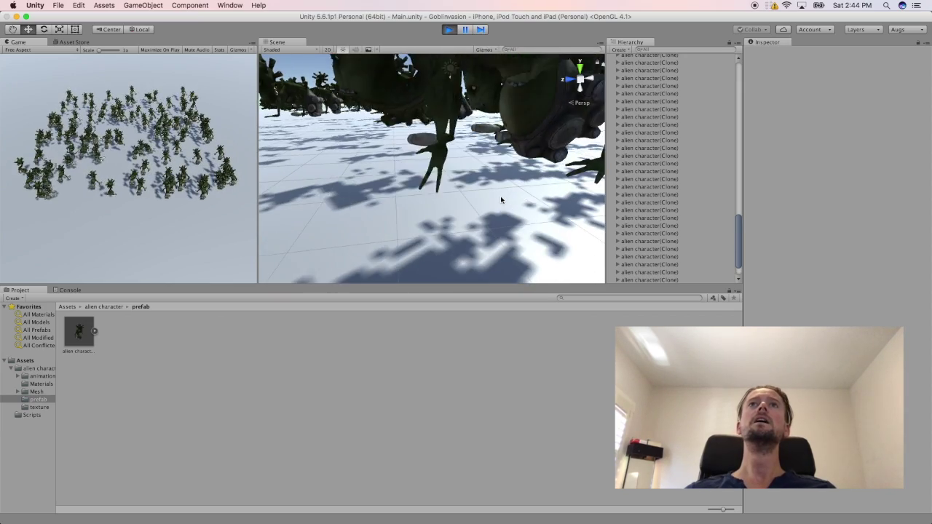
scroll(500, 199, "down", 5)
left_click_drag(430, 160, 500, 153, "alt")
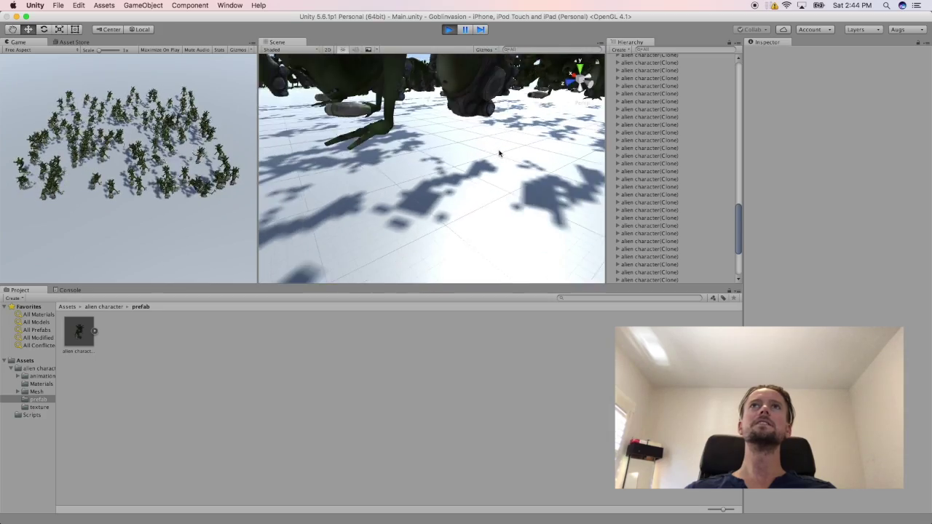
scroll(499, 153, "down", 10)
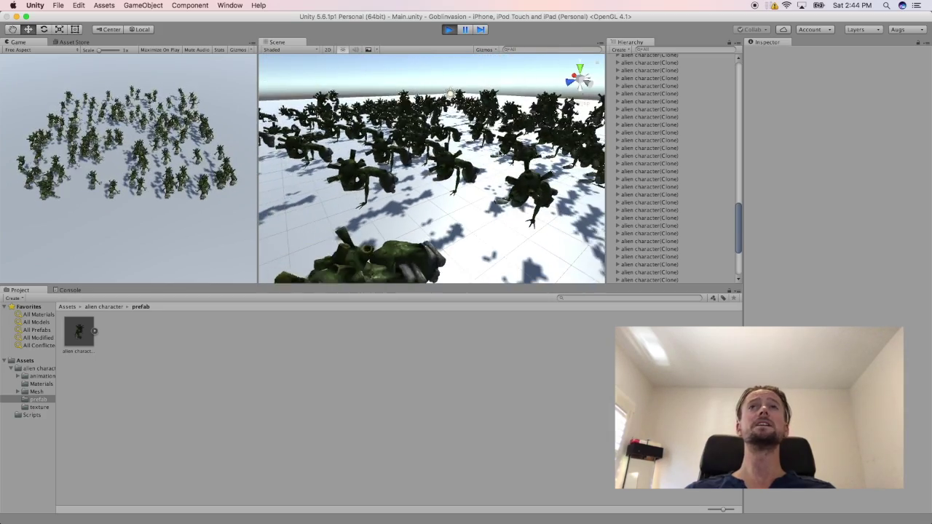
scroll(499, 152, "down", 3)
- Collapse the expanded CATRigHub001 branches and inspect the first alien character clone's components
left_click(487, 149)
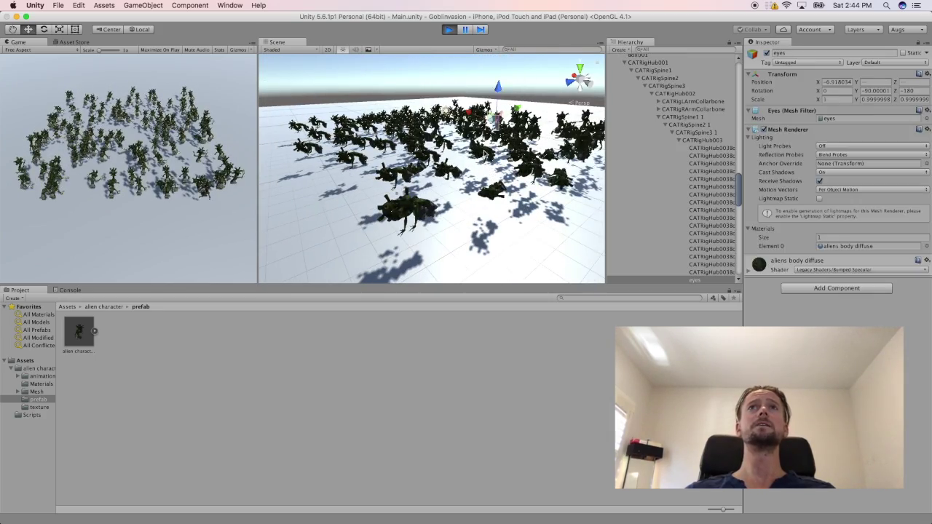
left_click(509, 191)
left_click(414, 217)
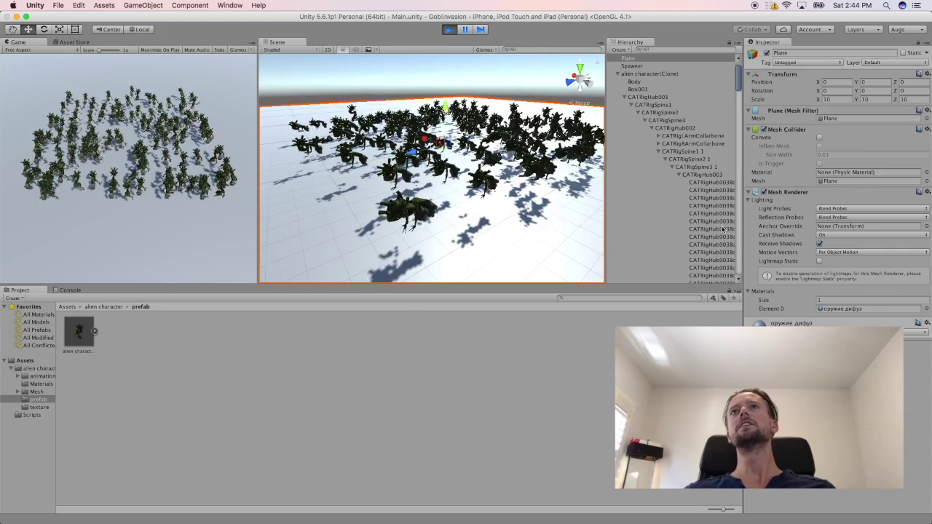
left_click(625, 97)
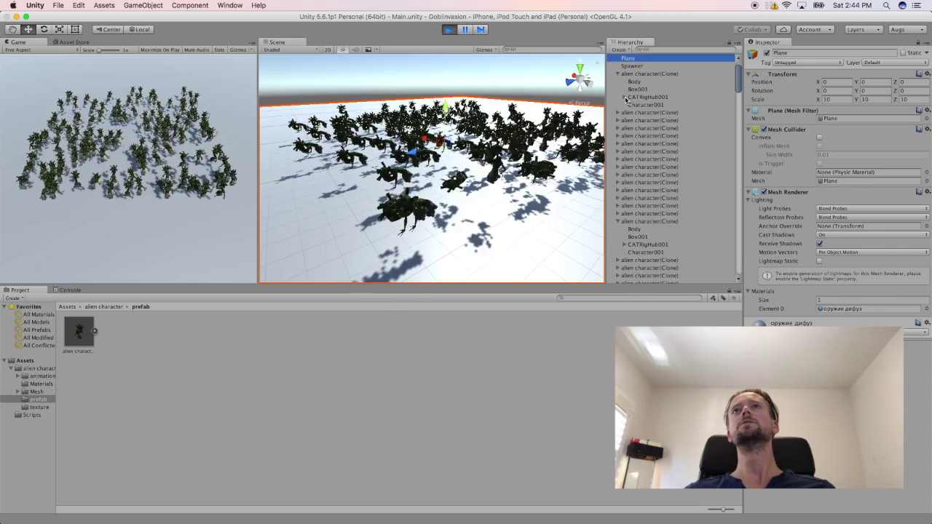
left_click(648, 74)
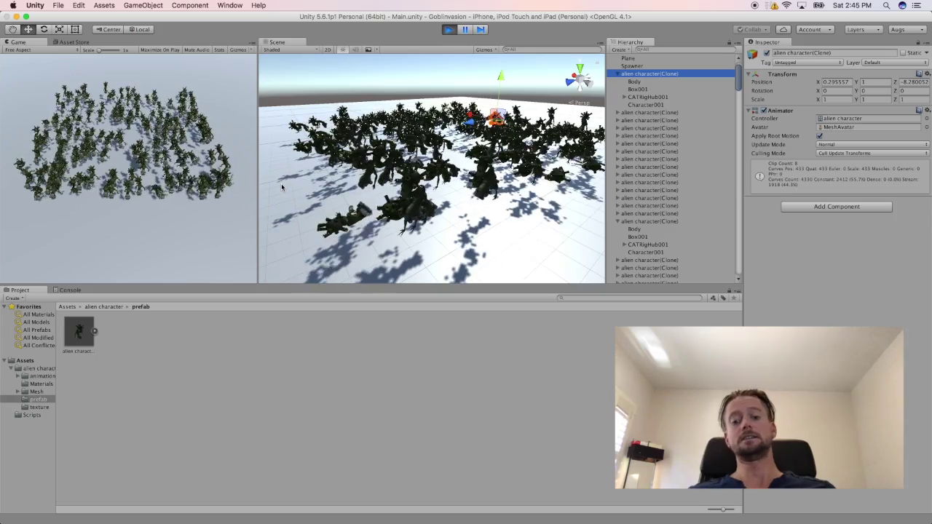
- Enlarge the Game and Scene views vertically by shrinking the Project area
left_click(346, 286)
left_click_drag(346, 286, 371, 455)
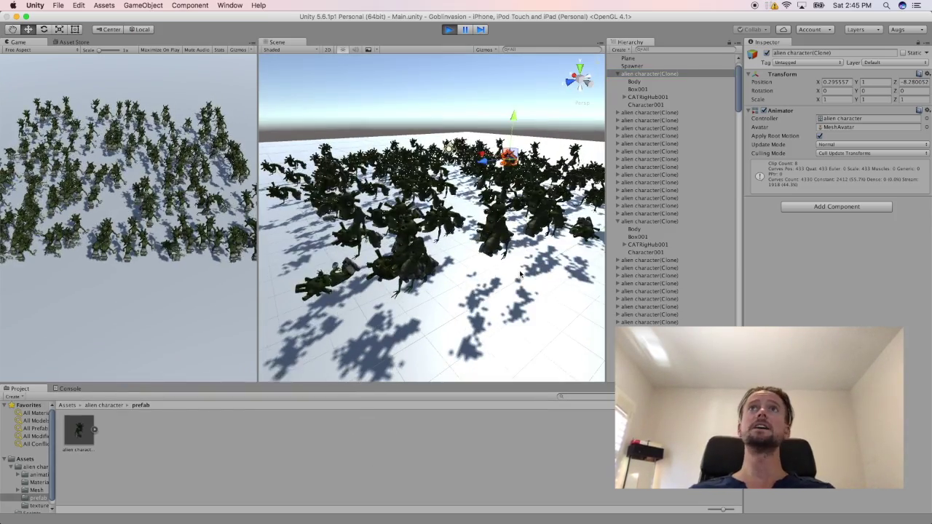